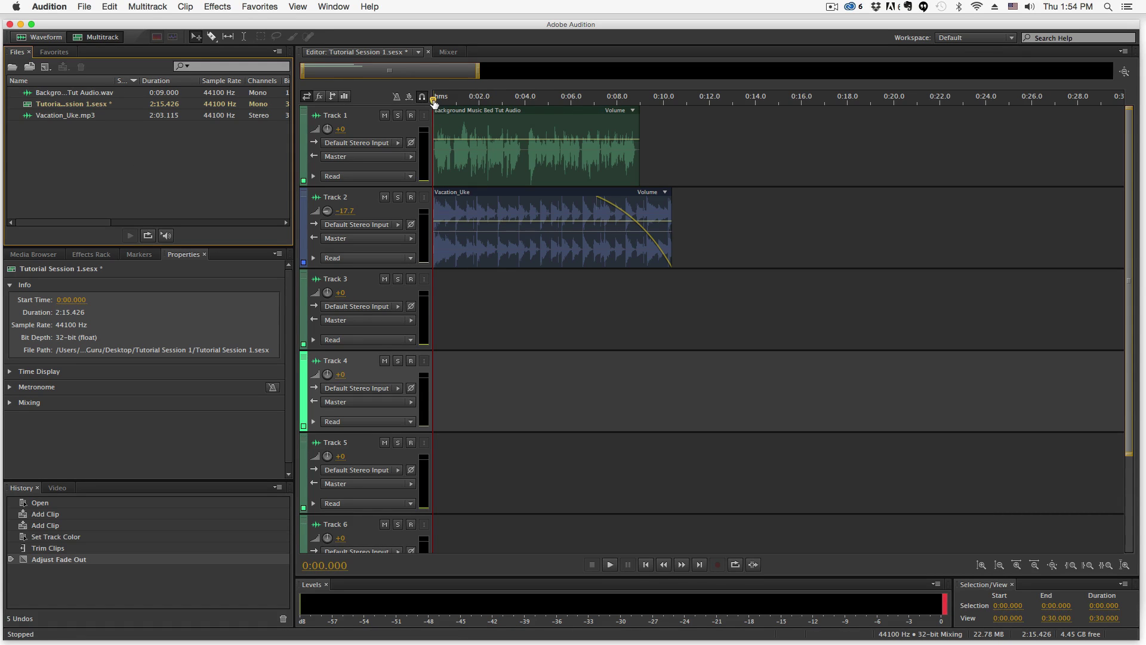
# Play back the current session briefly, then stop playback.
pyautogui.click(494, 295)
pyautogui.press('space')
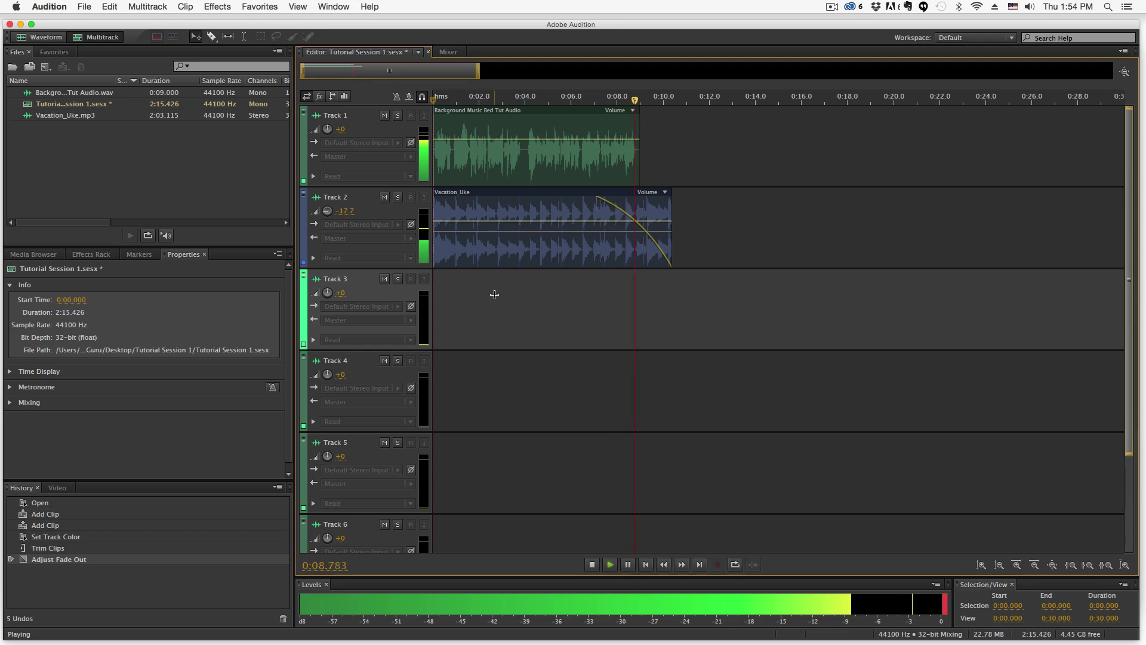
pyautogui.press('space')
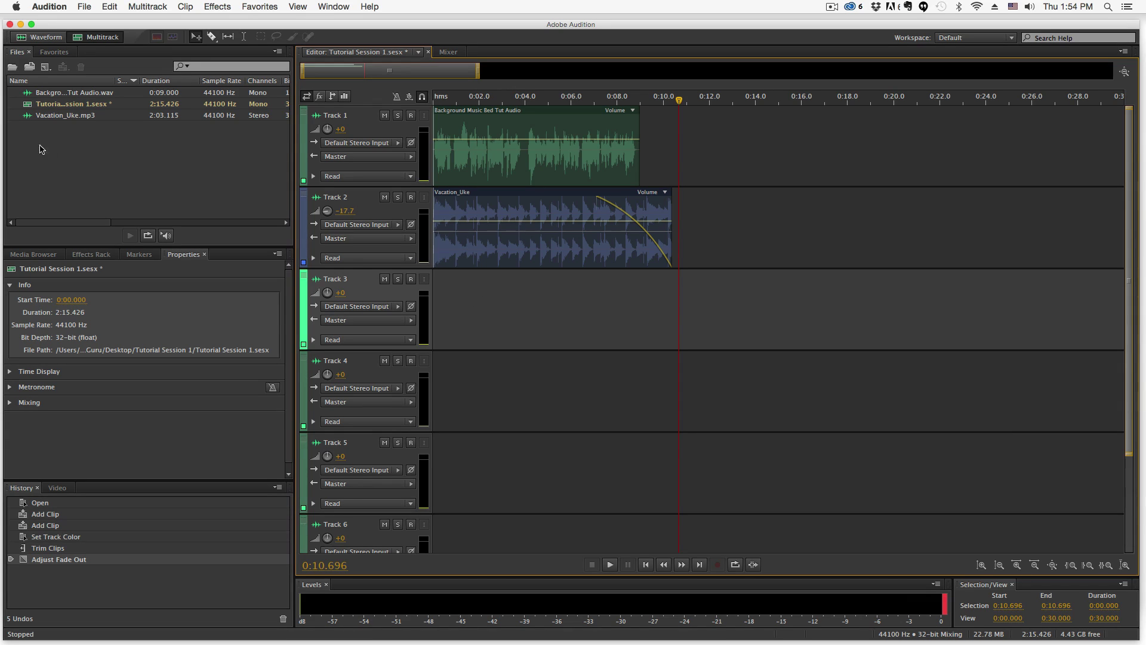
# Open Background Music Bed Tut Audio.wav in the Waveform editor.
pyautogui.click(54, 149)
pyautogui.doubleClick(62, 94)
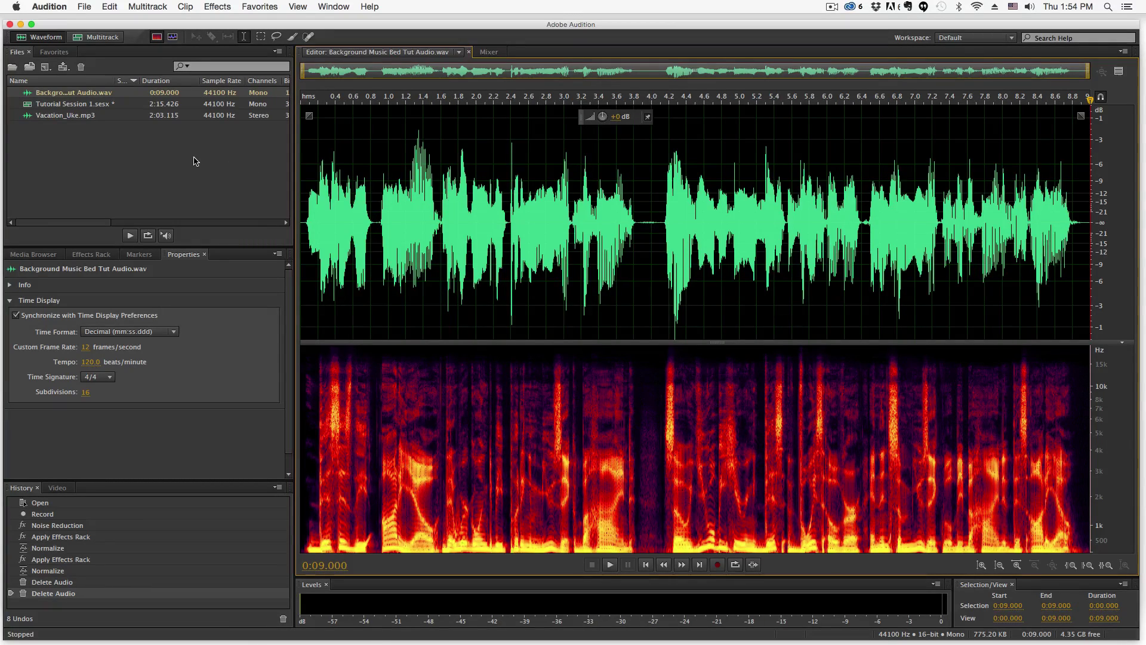
pyautogui.click(88, 9)
pyautogui.click(105, 156)
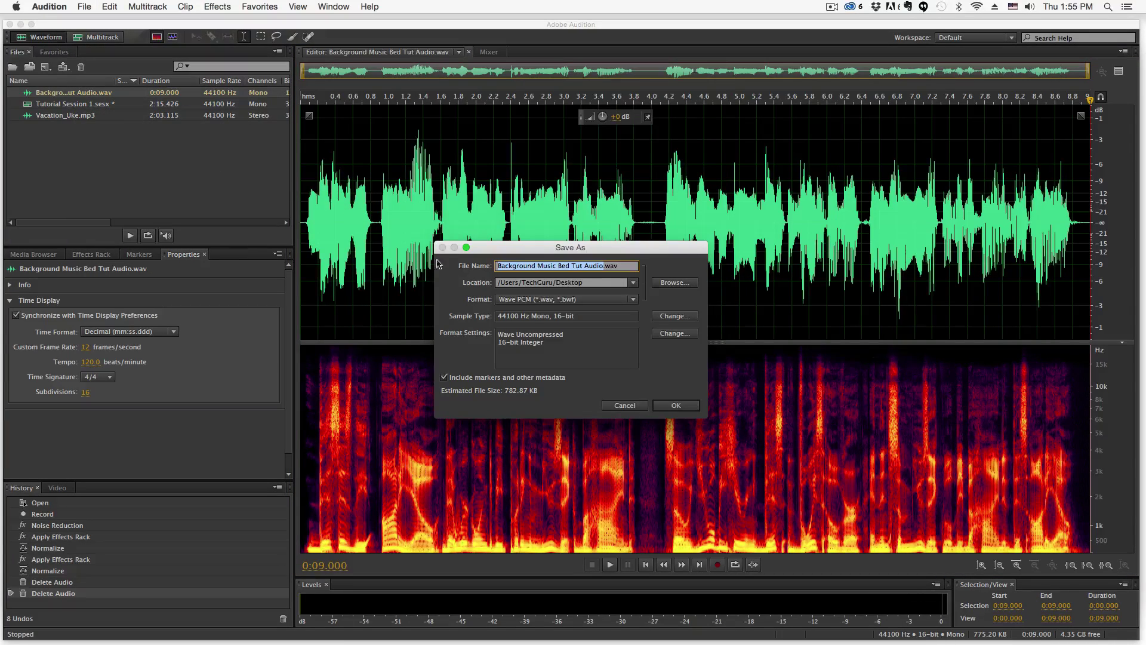
pyautogui.click(641, 405)
pyautogui.click(95, 144)
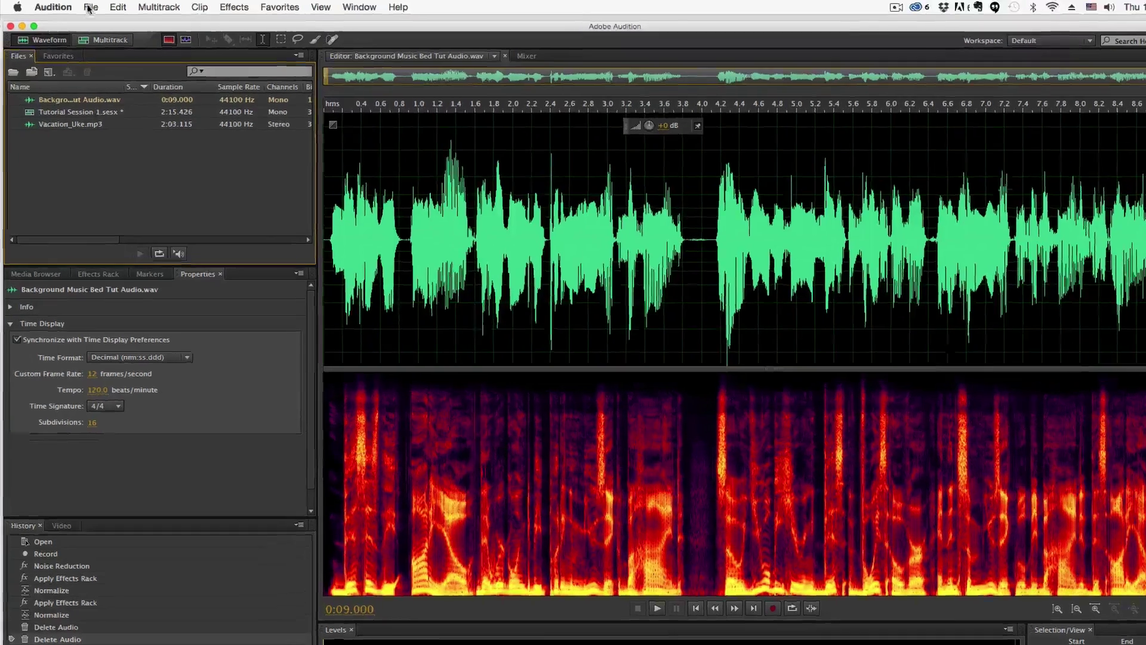
pyautogui.click(84, 8)
pyautogui.moveTo(84, 20)
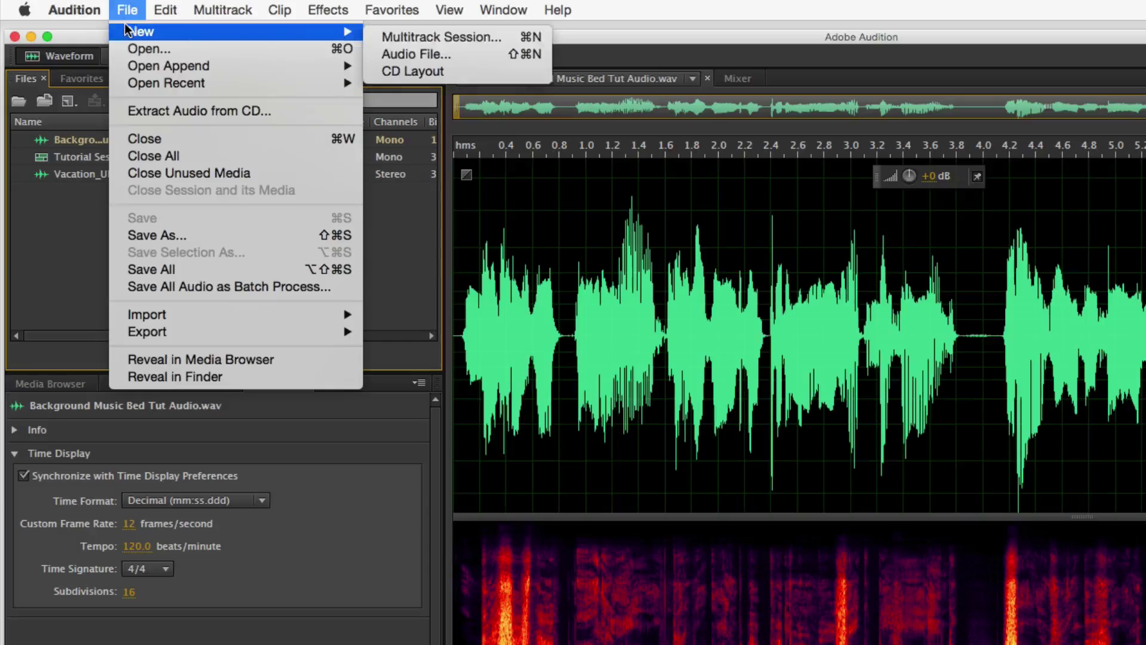
# Create multitrack session 'BG Music' on the Desktop: 44100 Hz, 32-bit float, Mono master.
pyautogui.click(394, 41)
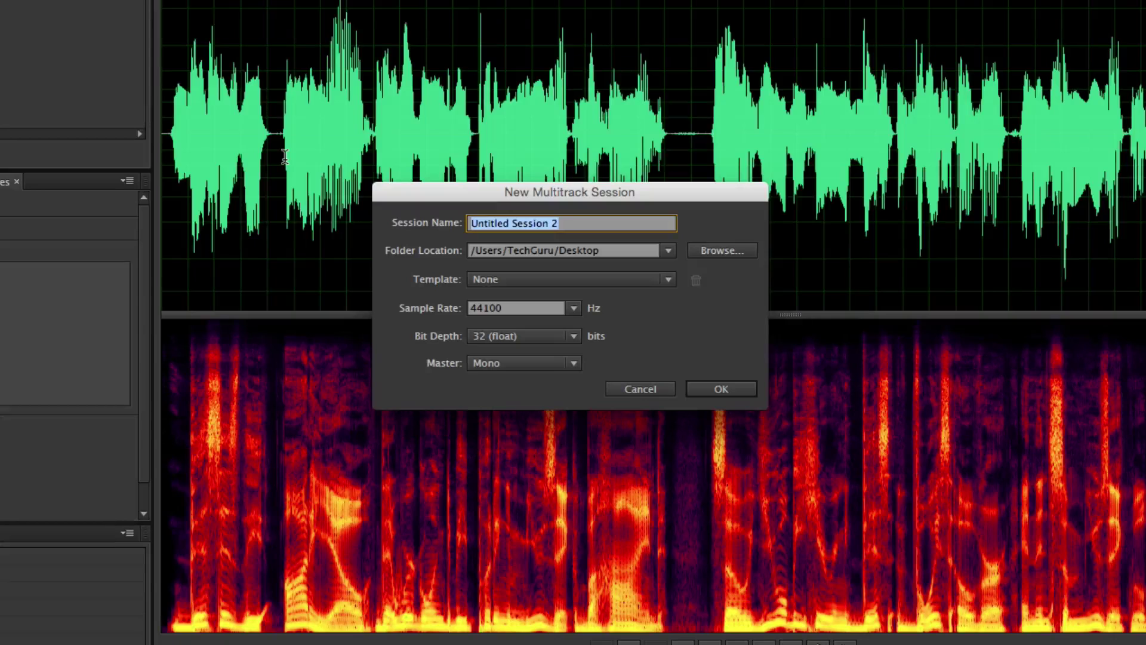
pyautogui.write('BG Music')
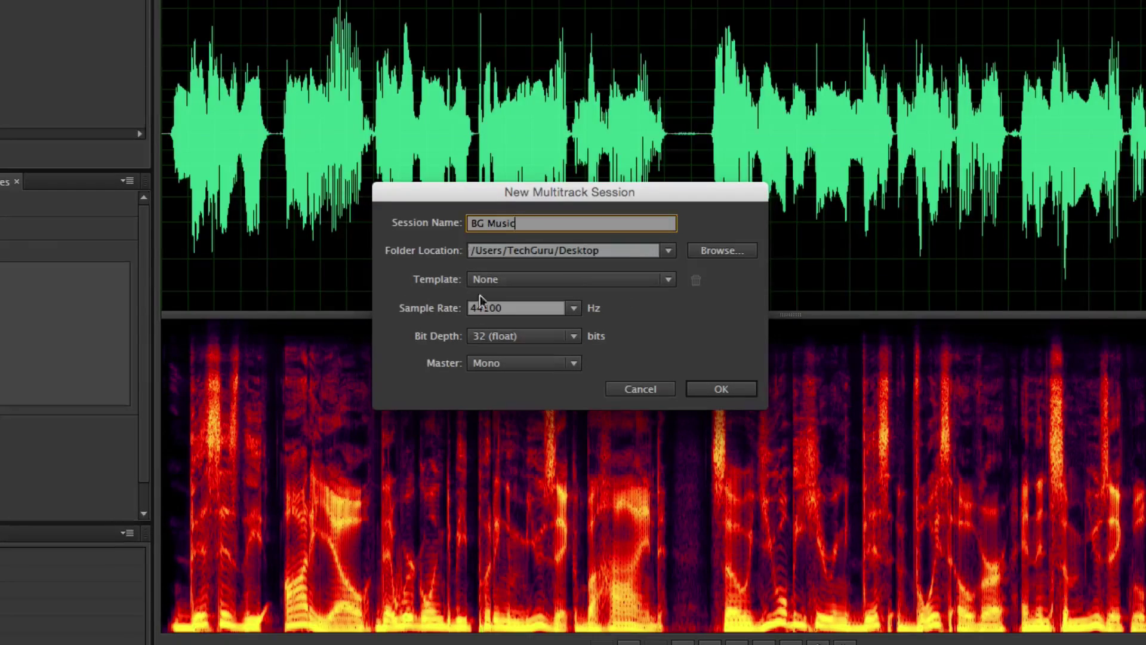
pyautogui.click(499, 363)
pyautogui.click(701, 327)
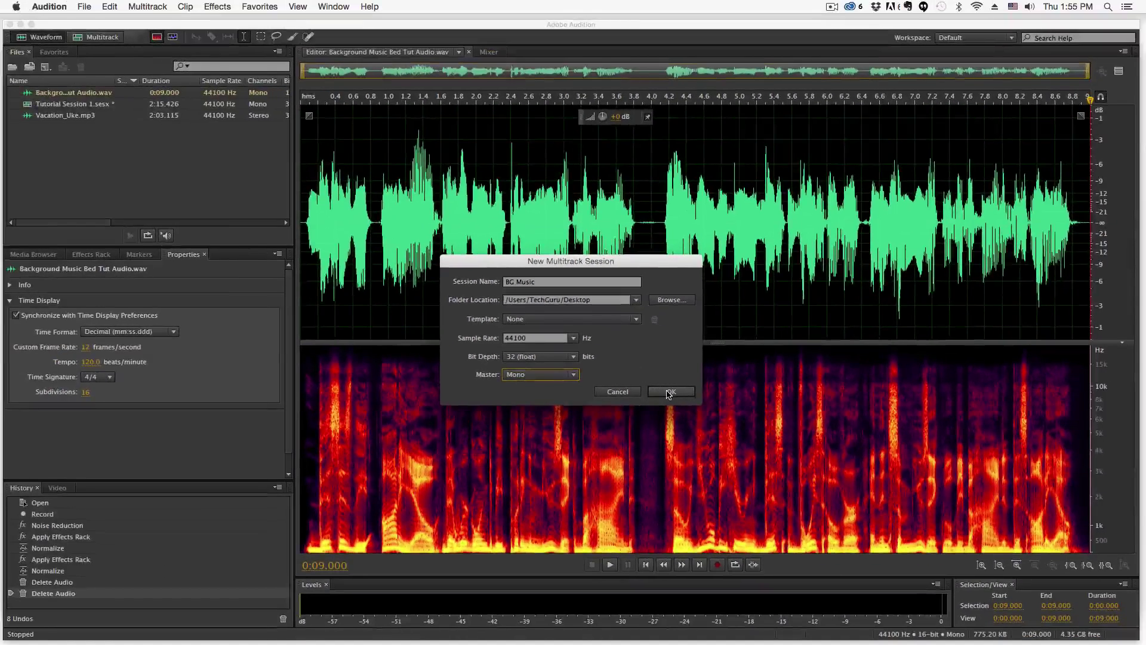
pyautogui.click(716, 389)
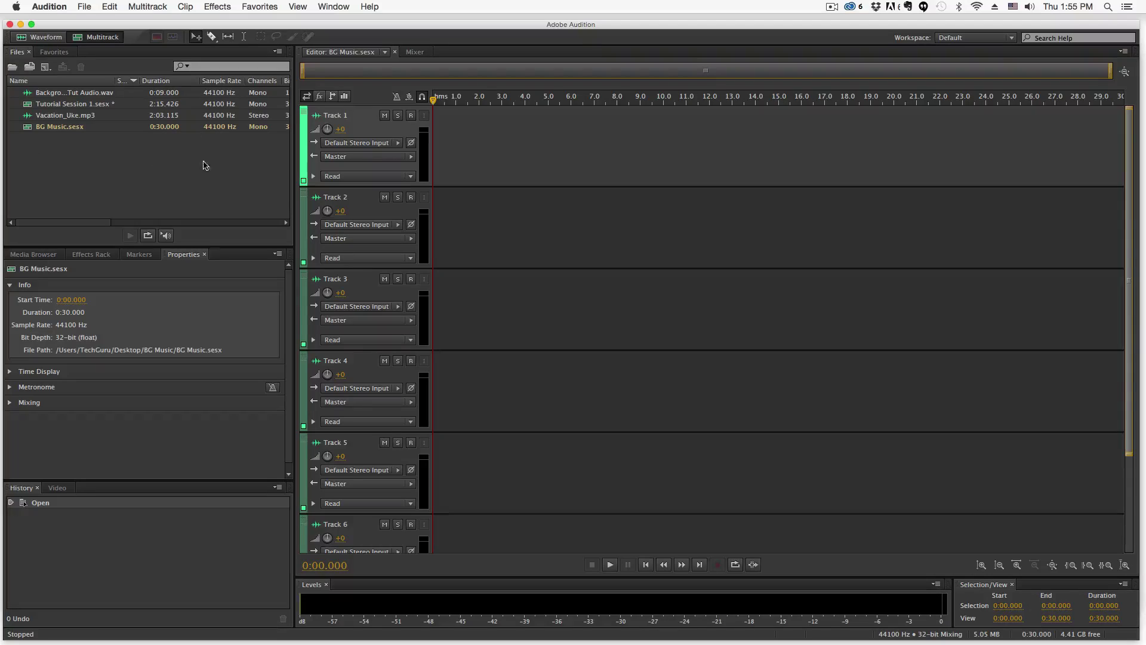
# Place Background Music Bed Tut Audio.wav at 0:00 on Track 1.
pyautogui.click(79, 95)
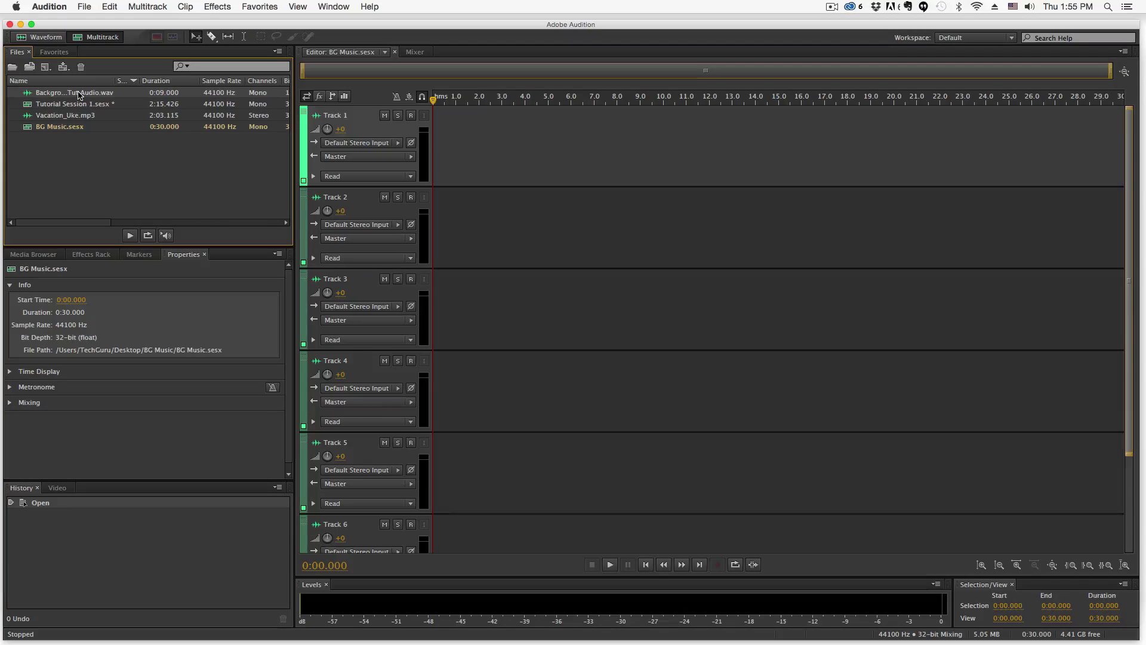
pyautogui.moveTo(79, 95); pyautogui.dragTo(422, 144)
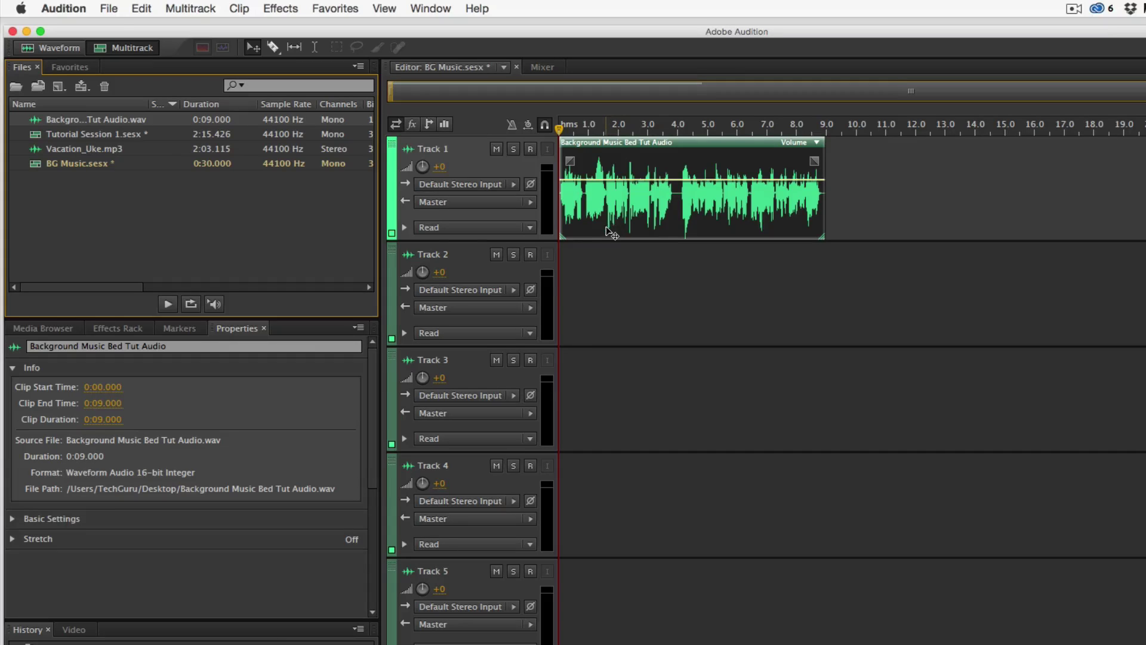
pyautogui.click(393, 234)
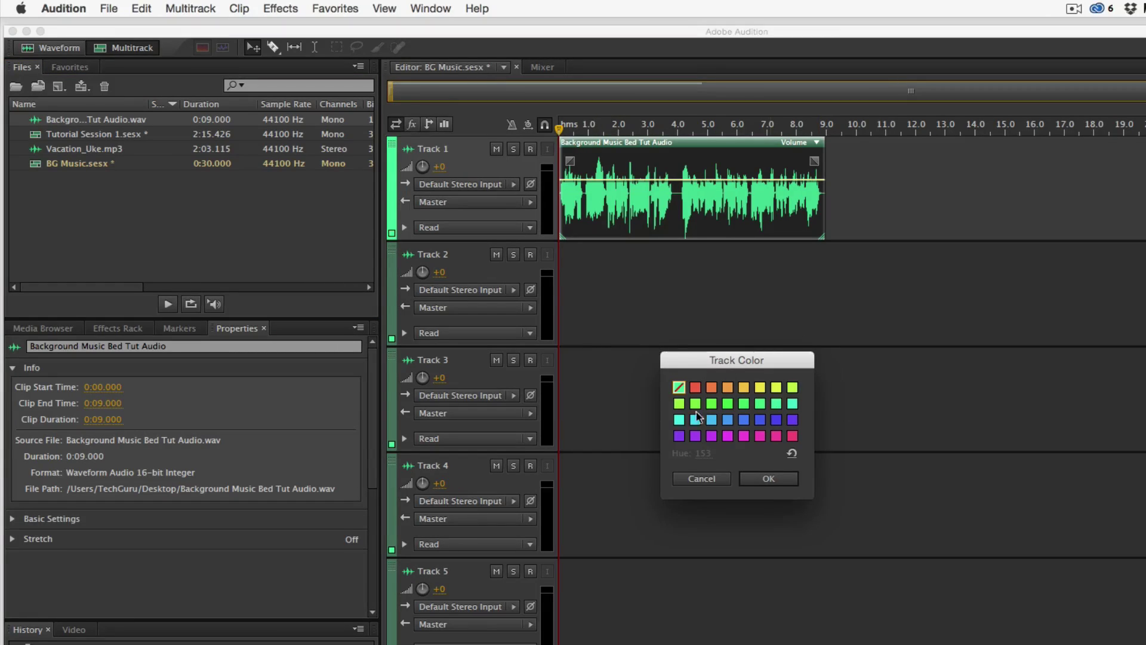
# Set Track 1's colour to the purple swatch (Hue 275).
pyautogui.click(760, 436)
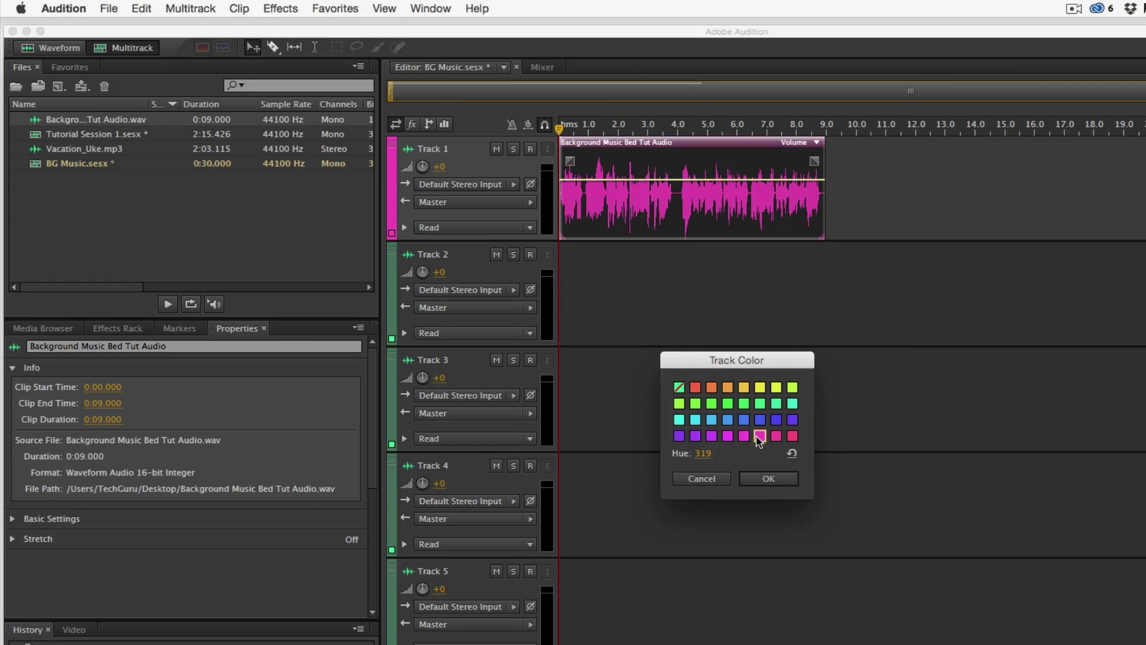
pyautogui.click(695, 435)
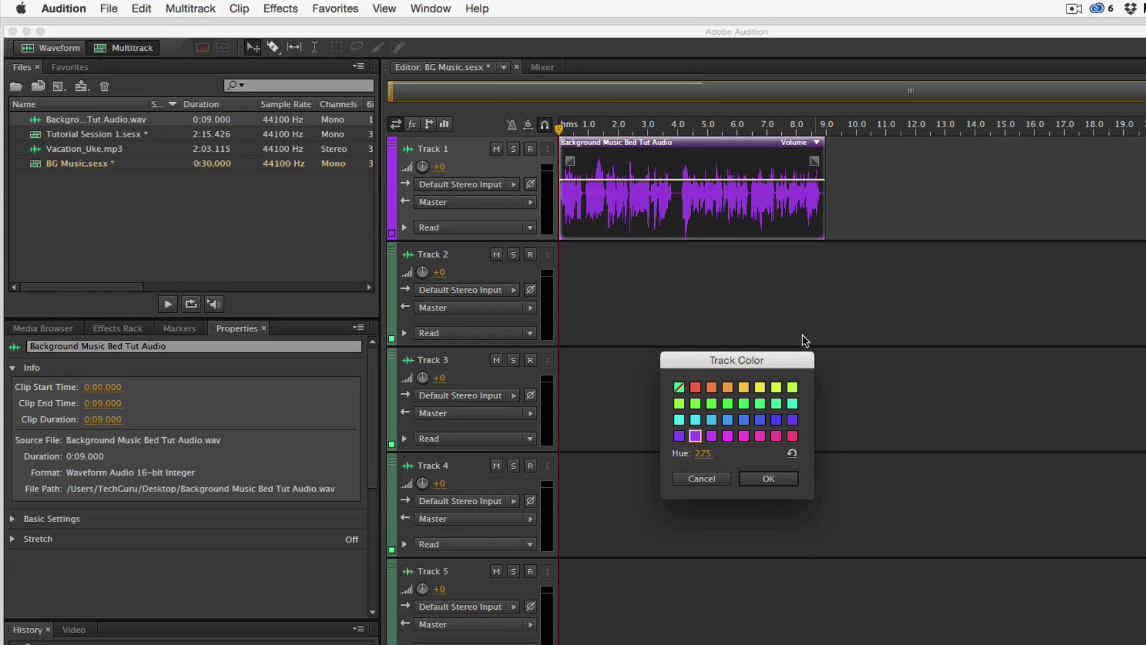
pyautogui.click(767, 479)
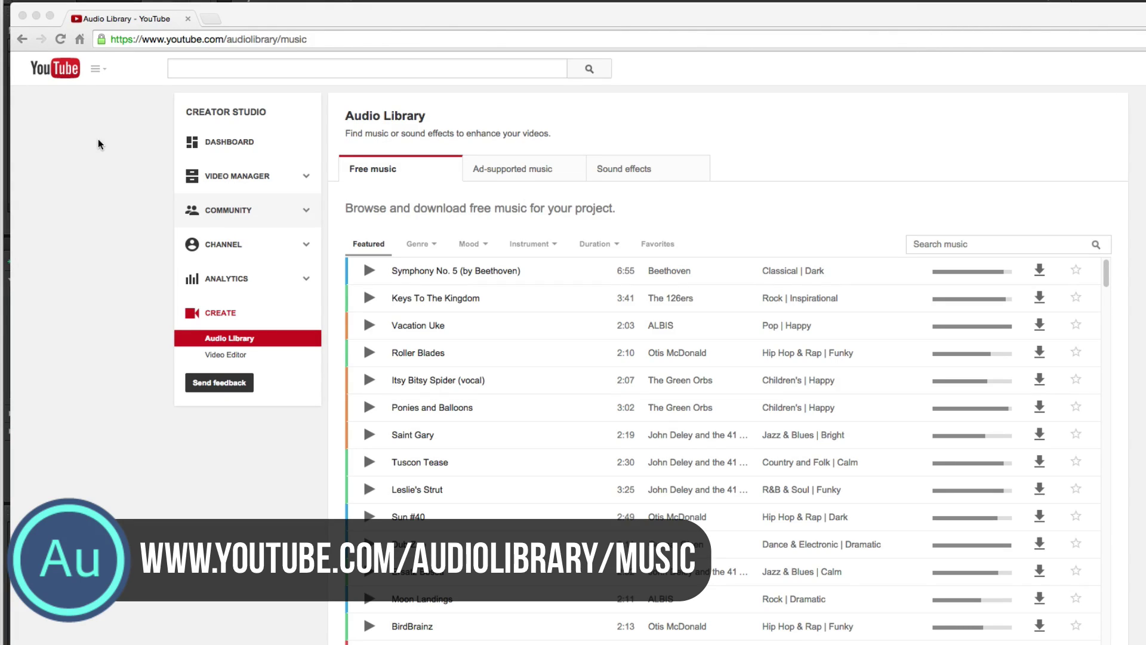
pyautogui.scroll(-2, 561, 394)
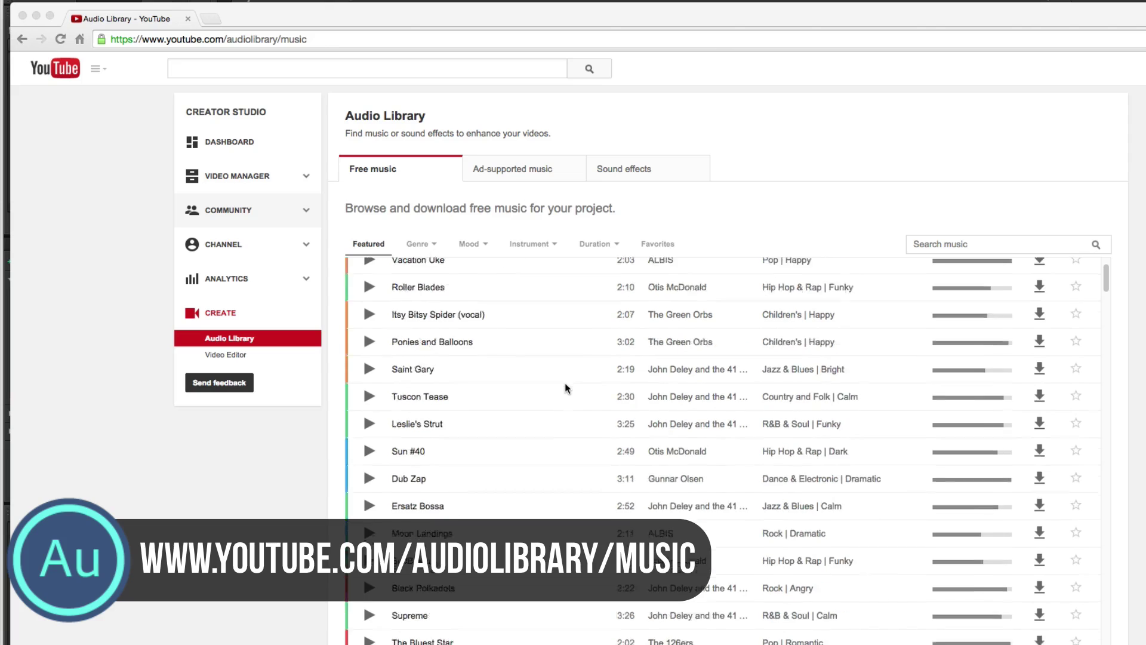
pyautogui.scroll(2, 566, 388)
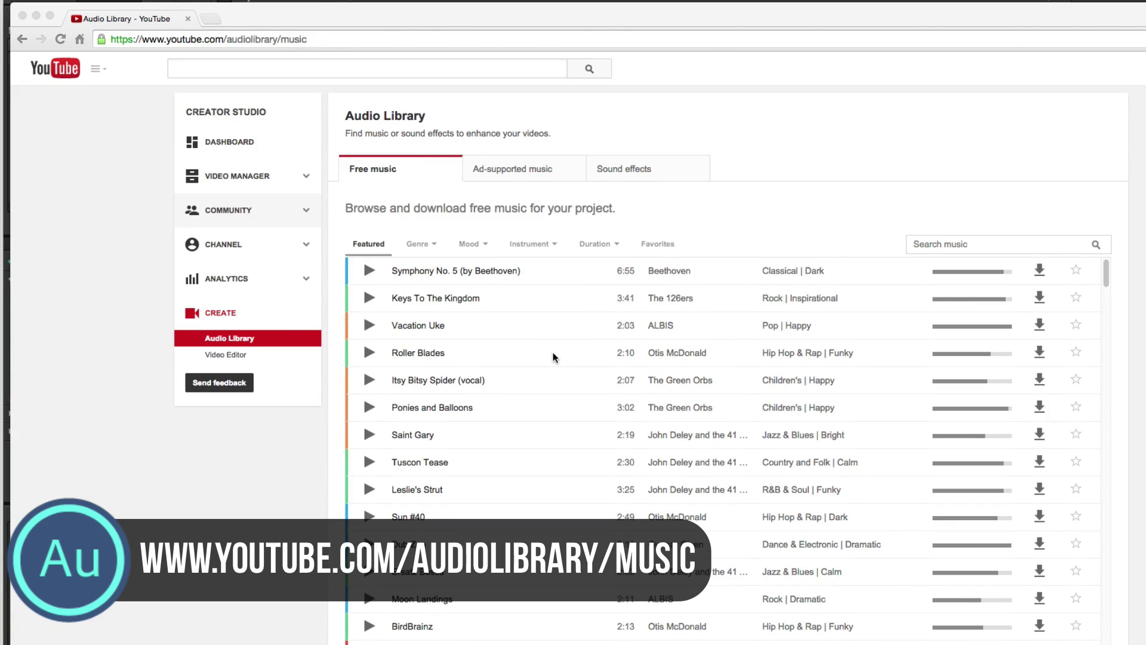
pyautogui.scroll(-1, 519, 393)
pyautogui.scroll(1, 524, 391)
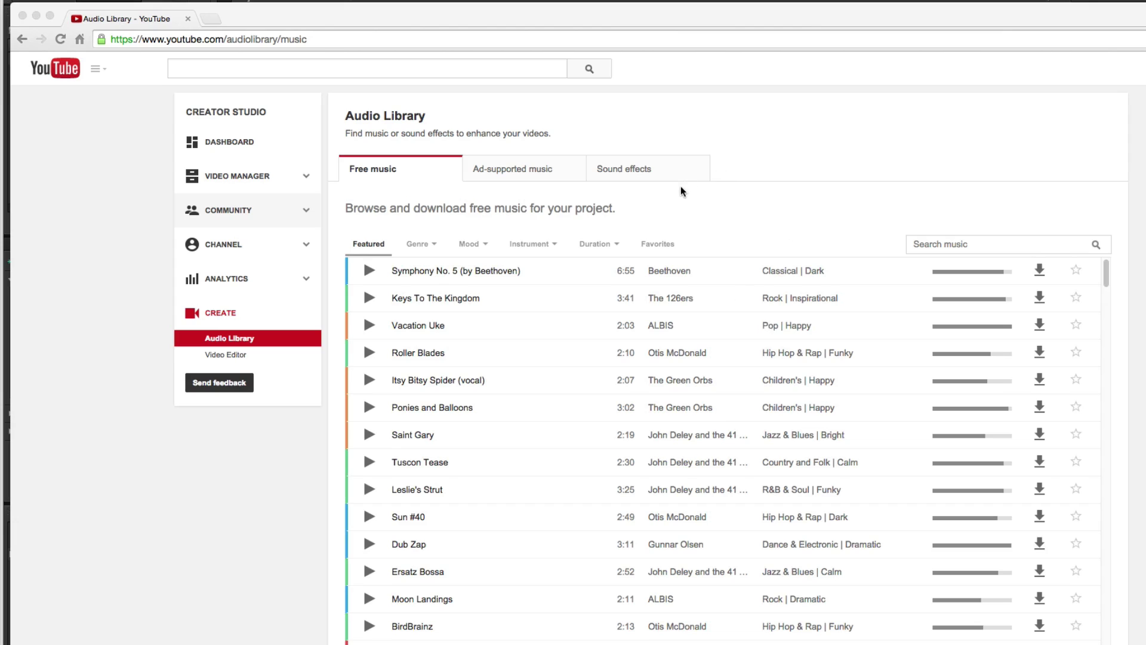
pyautogui.click(434, 246)
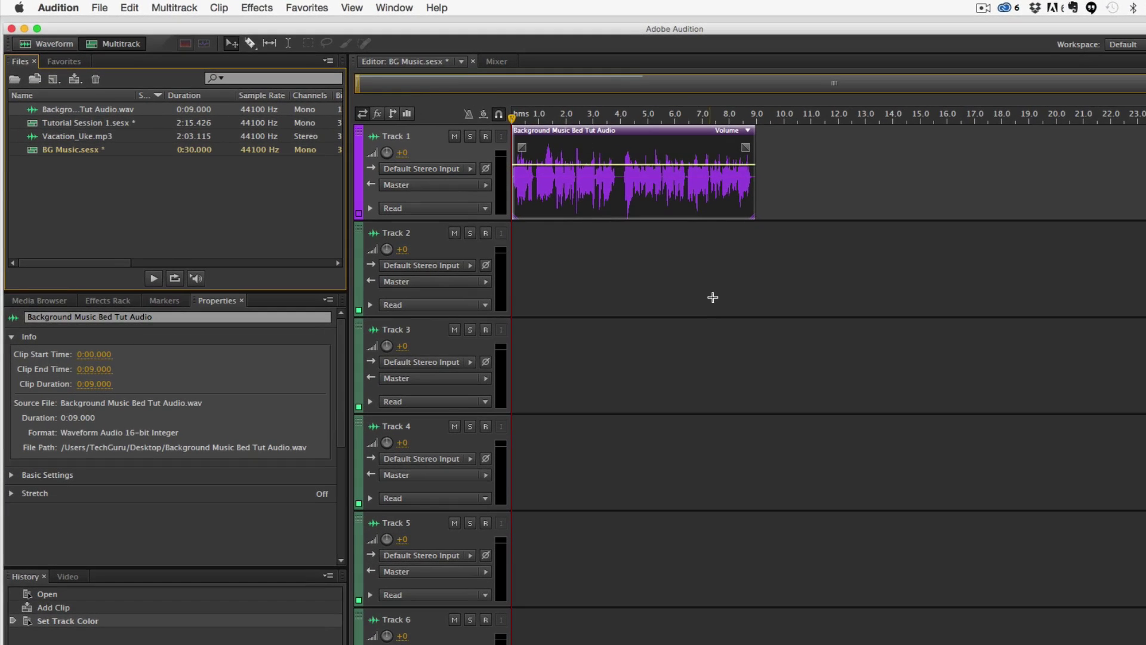
# Import Vacation_Uke.mp3 and place it at 0:00 on Track 2.
pyautogui.click(106, 9)
pyautogui.moveTo(147, 247)
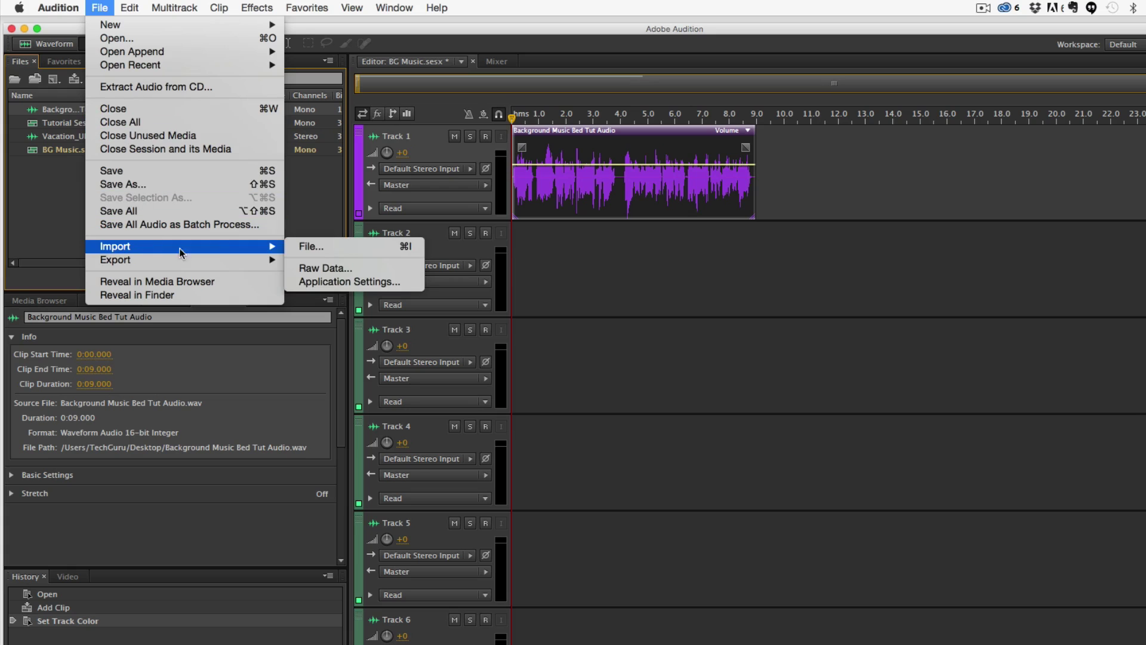
pyautogui.click(309, 248)
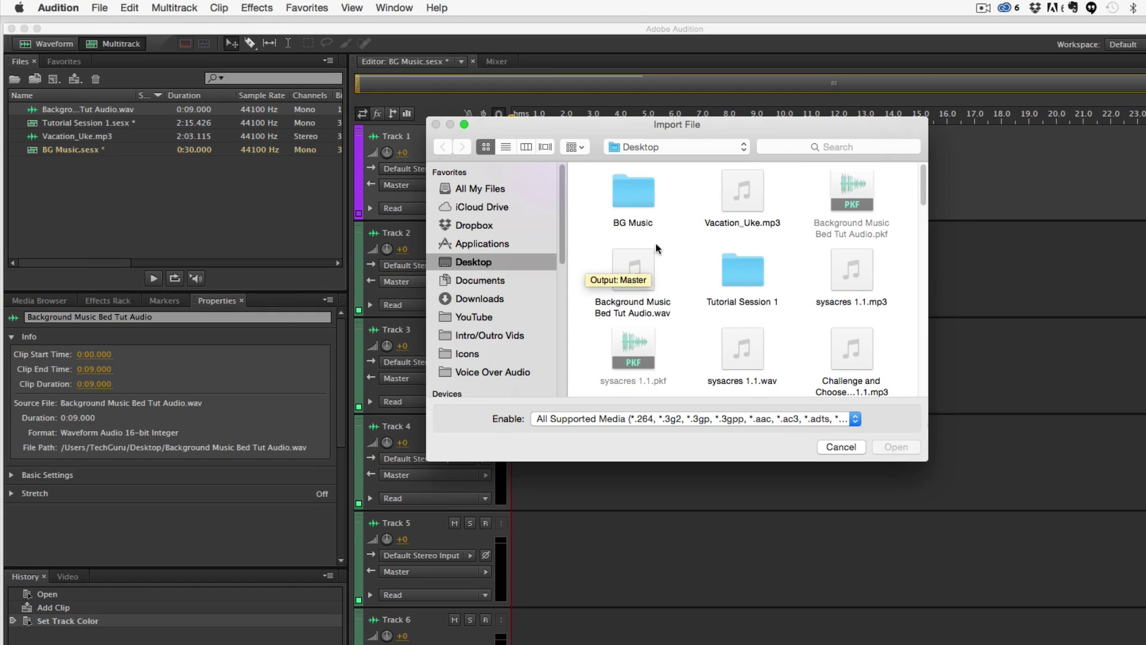
pyautogui.doubleClick(719, 224)
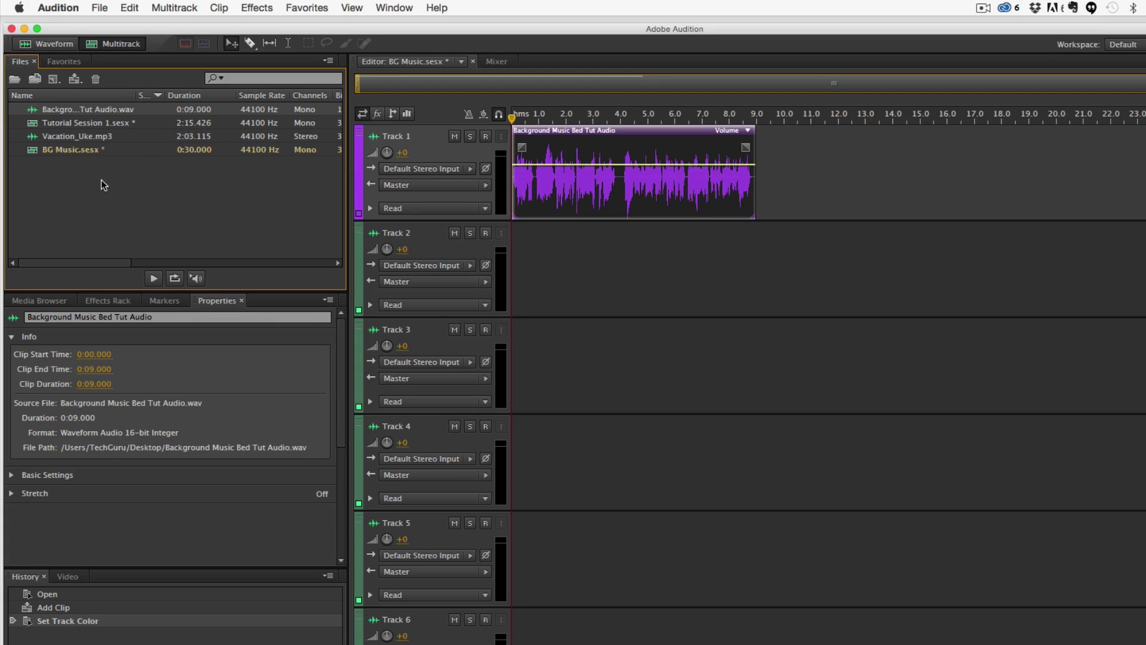
pyautogui.moveTo(66, 140); pyautogui.dragTo(520, 244)
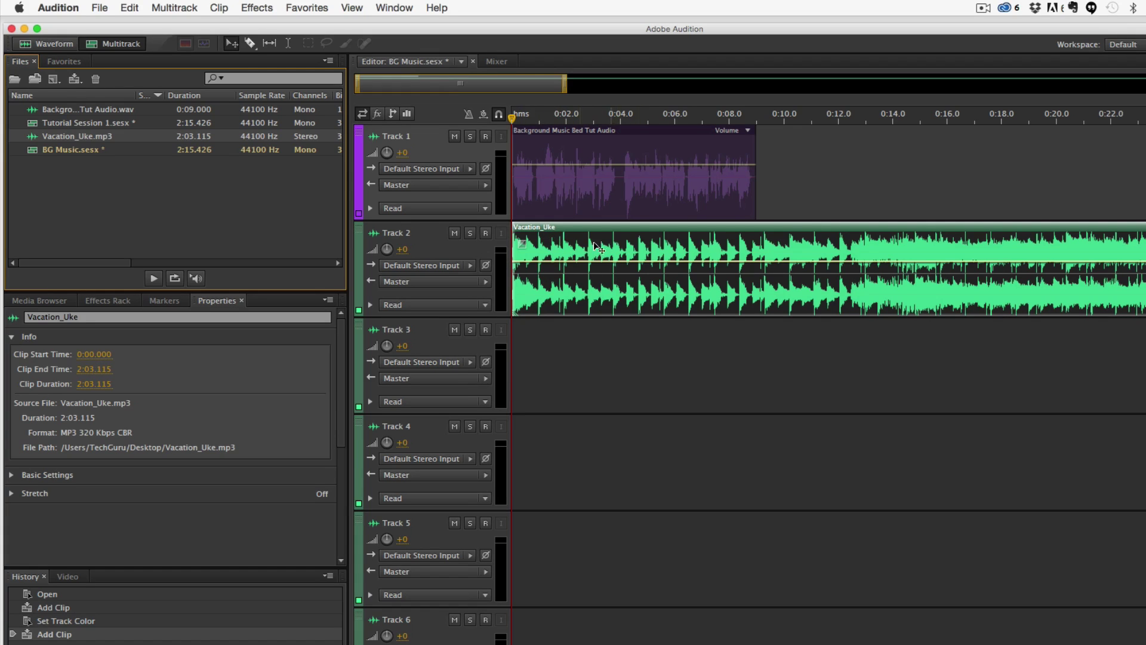
# Lower Track 2's volume to -19.2 dB under the voice.
pyautogui.click(593, 369)
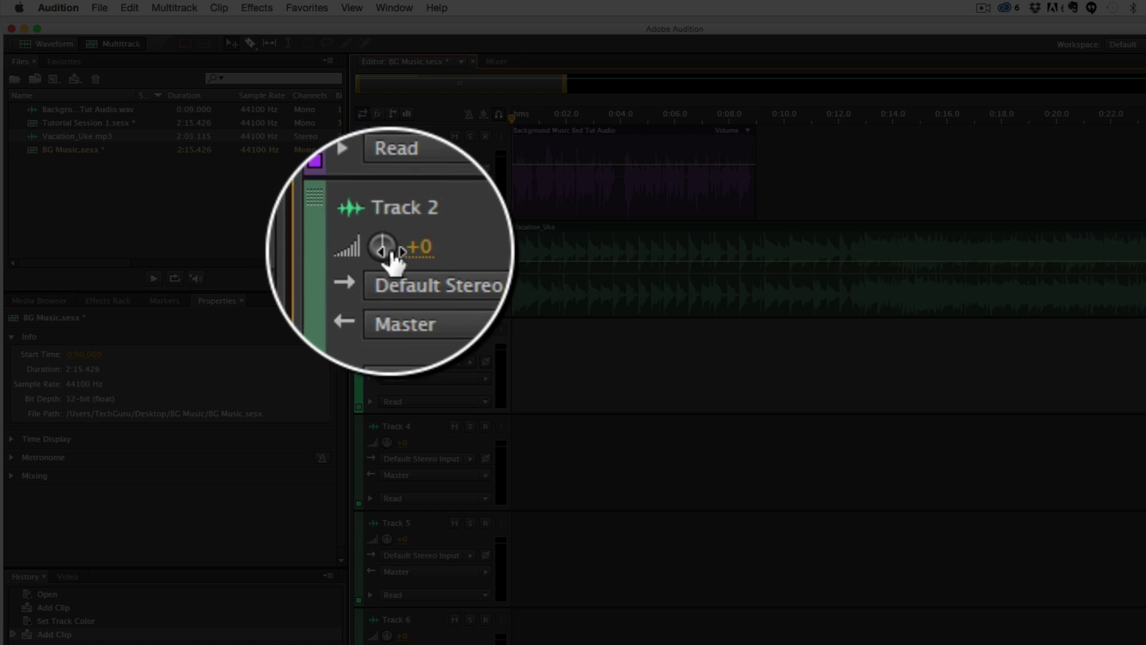
pyautogui.moveTo(388, 252)
pyautogui.mouseDown()
pyautogui.moveTo(374, 250)
pyautogui.moveTo(398, 250)
pyautogui.moveTo(376, 257)
pyautogui.mouseUp()
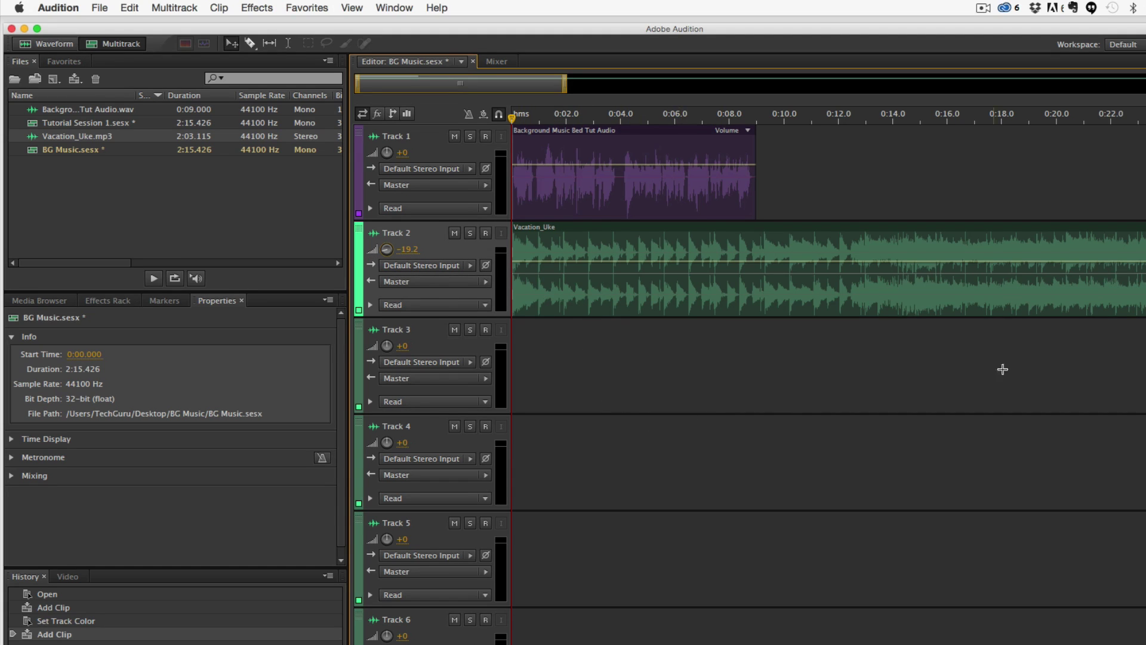
pyautogui.moveTo(511, 87); pyautogui.dragTo(1143, 104)
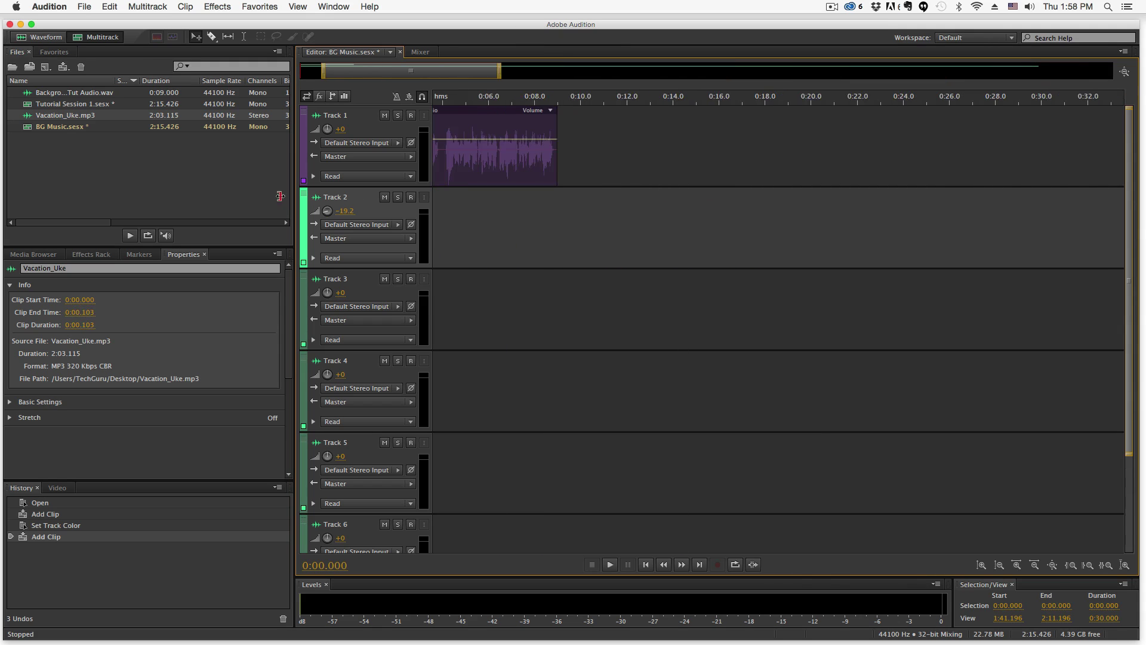
# Trim the Vacation_Uke clip's end to 0:10.990, just past the voice clip.
pyautogui.moveTo(280, 197); pyautogui.dragTo(675, 225)
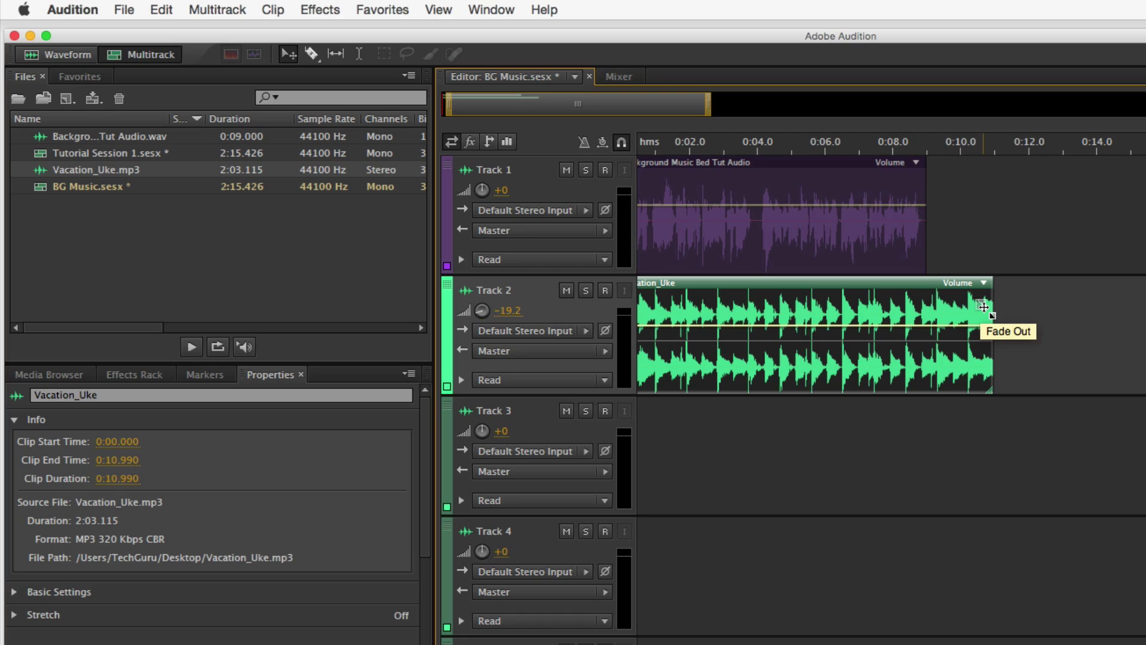
# Fade out the Vacation_Uke clip from about 7 seconds and return the playhead to 0:00.
pyautogui.moveTo(981, 308); pyautogui.dragTo(857, 306)
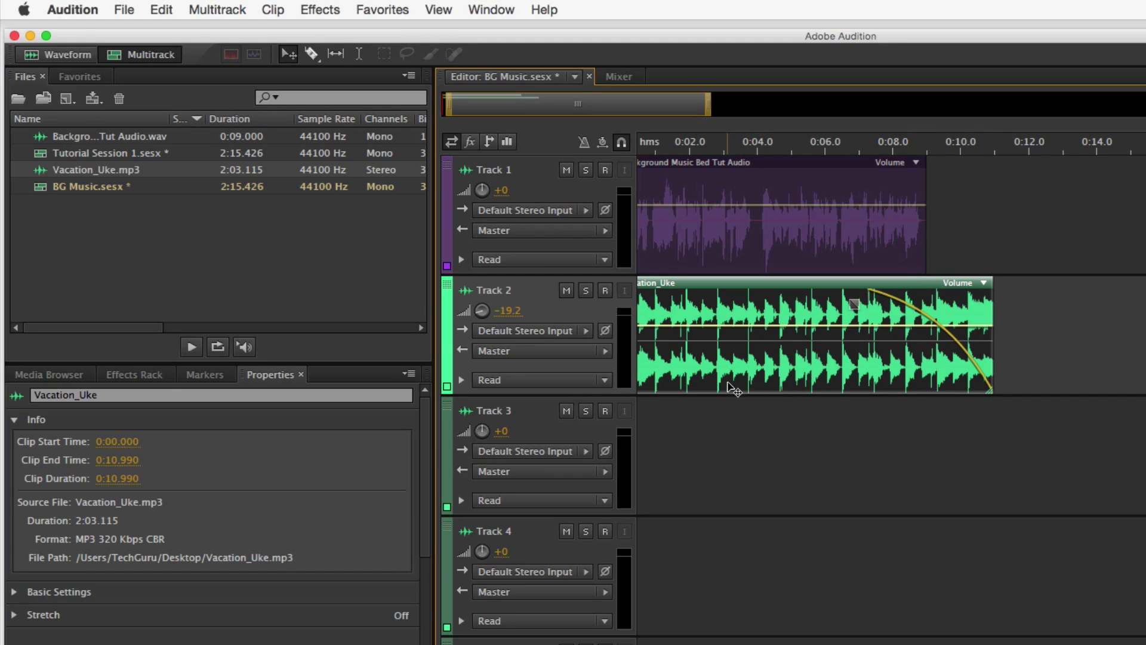
pyautogui.moveTo(677, 145); pyautogui.dragTo(587, 148)
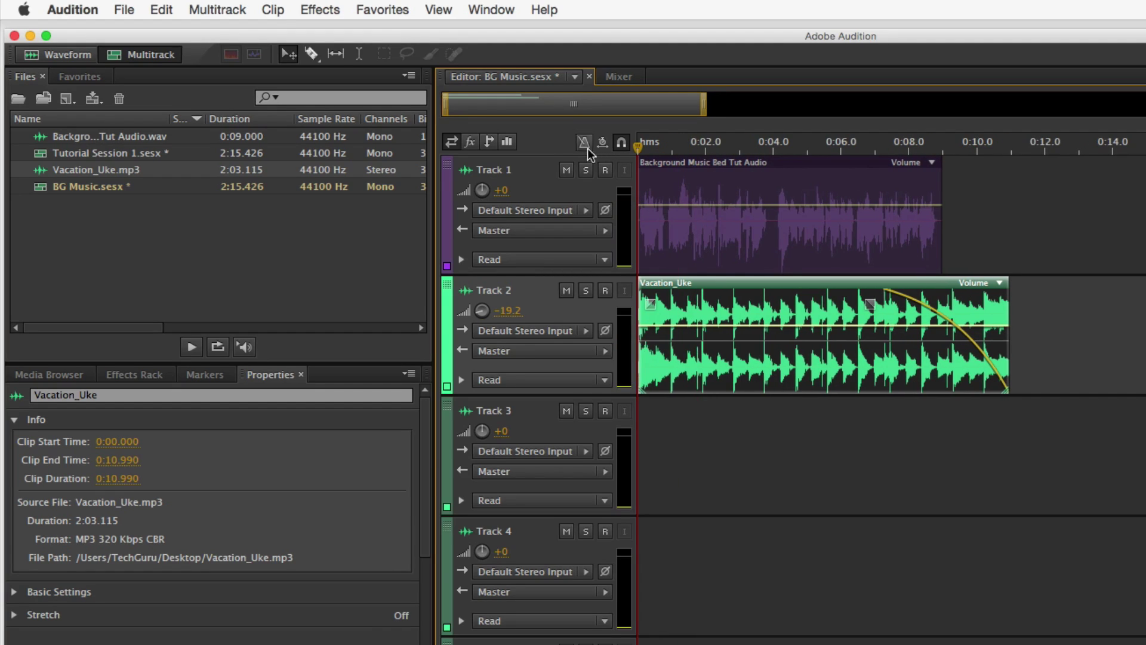
pyautogui.press('space')
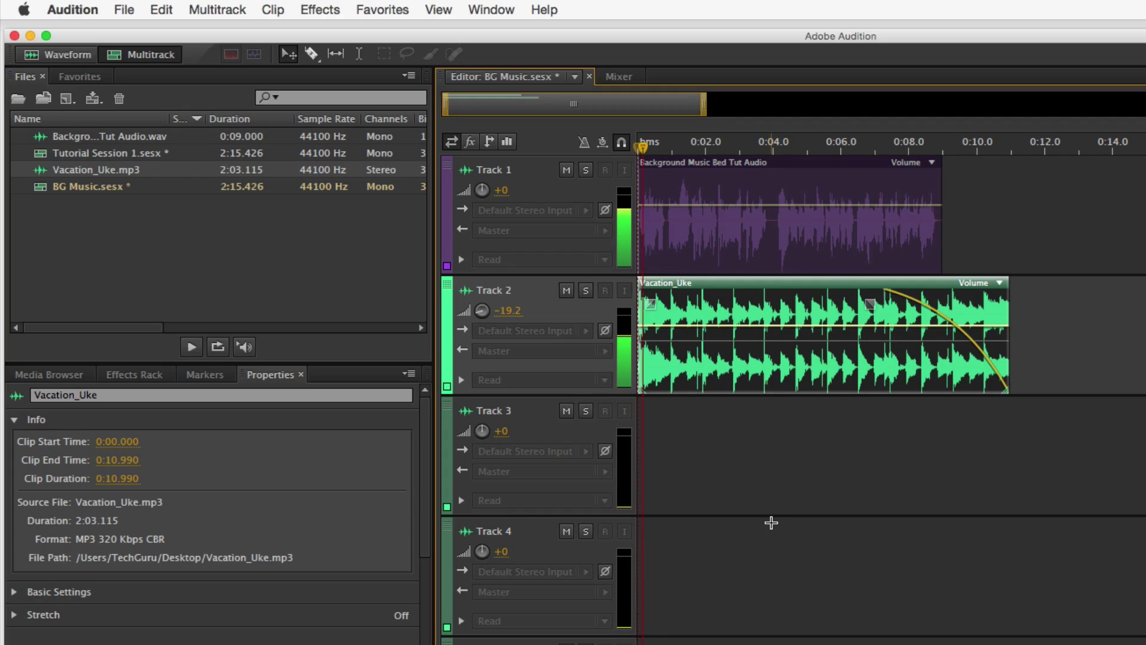